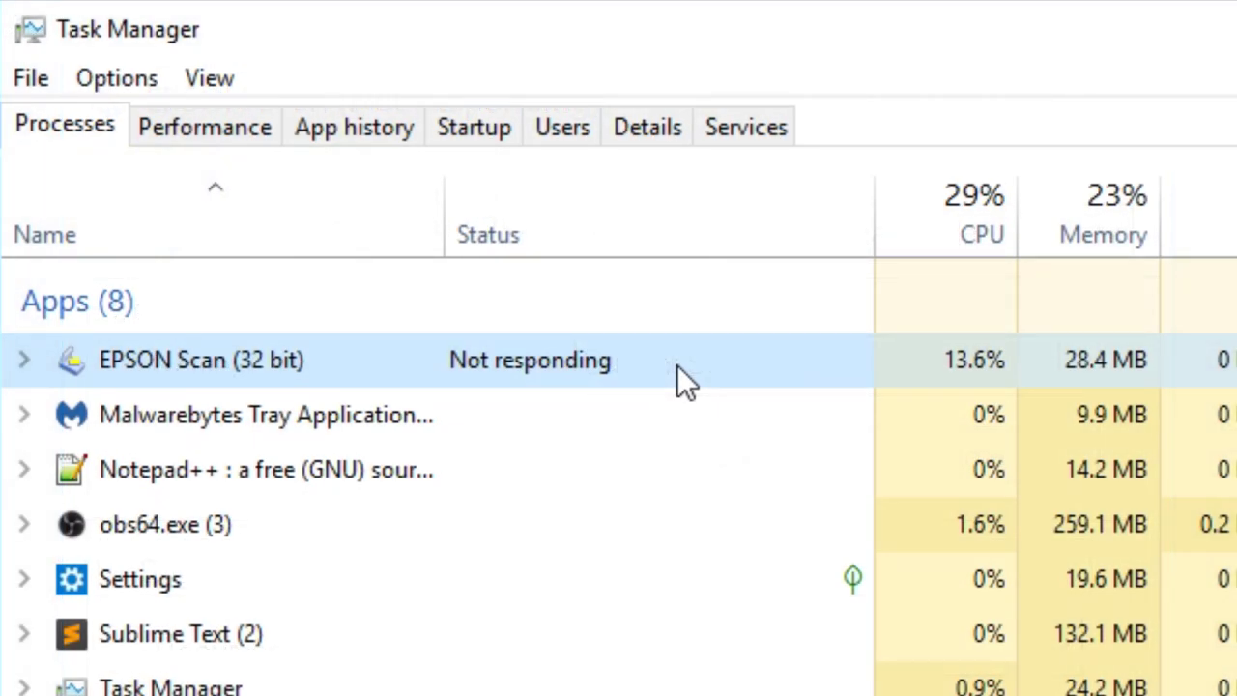
Step: End the not-responding EPSON Scan (32 bit) task in Task Manager
right_click(676, 364)
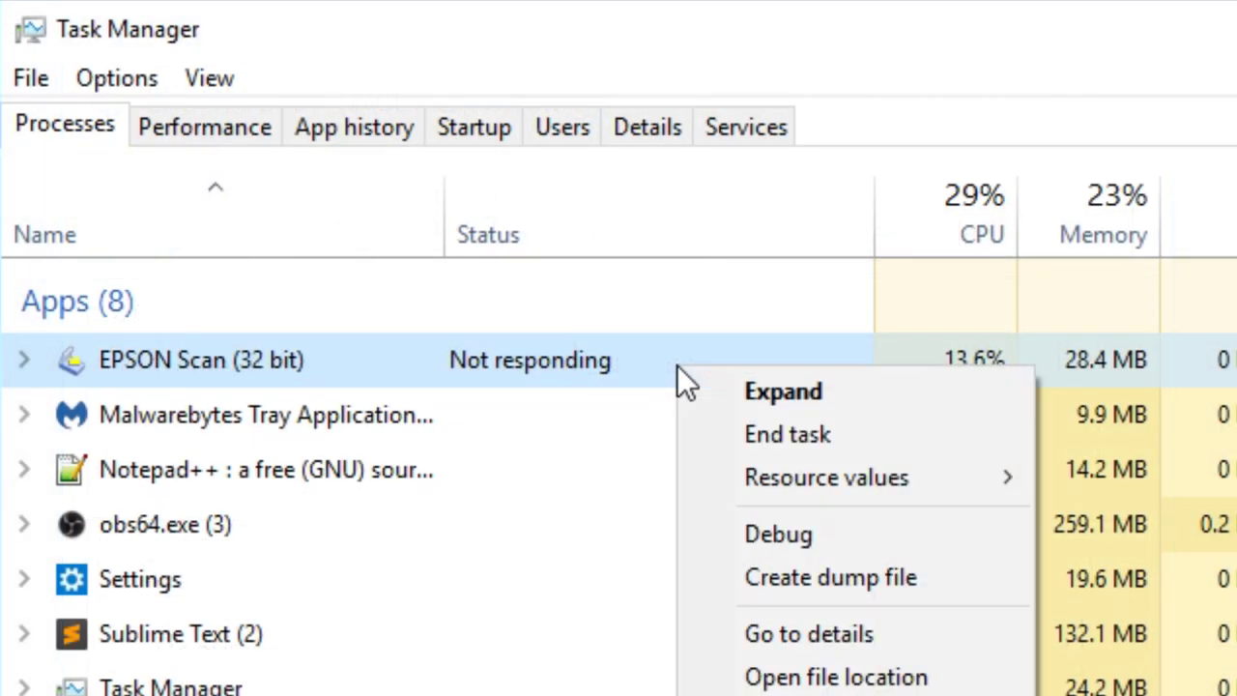
left_click(768, 422)
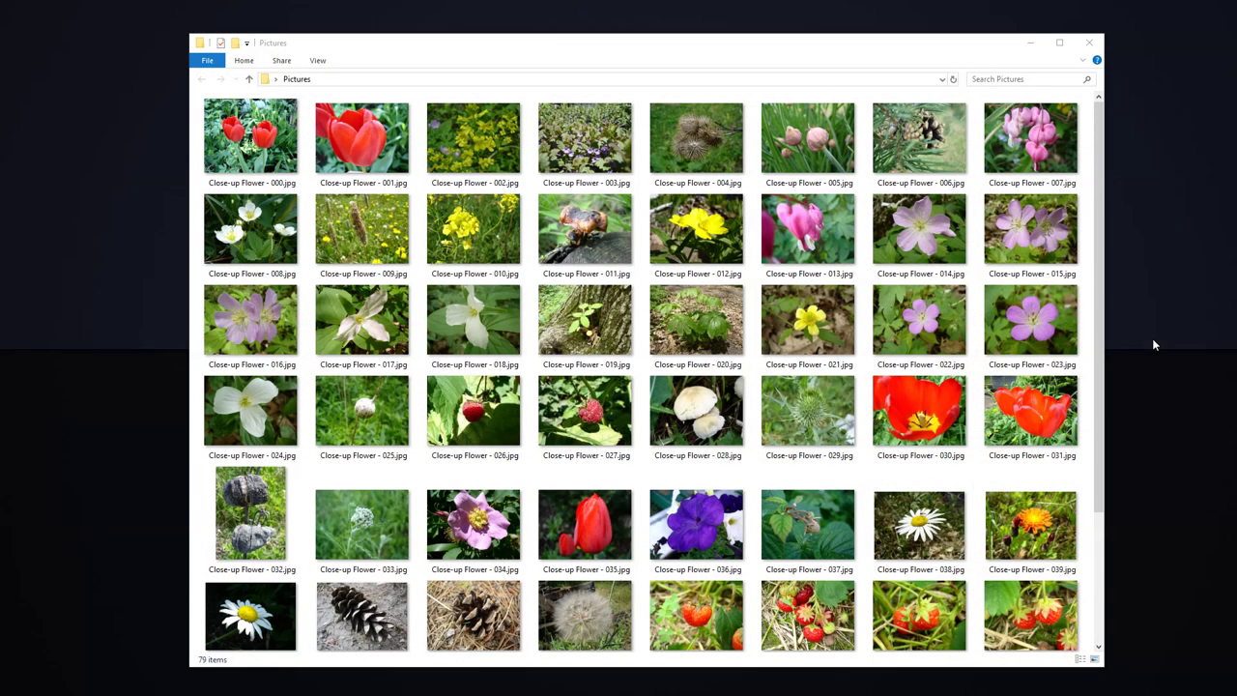
Step: Minimize the Pictures window so the Epson Global website is in view
left_click(1030, 42)
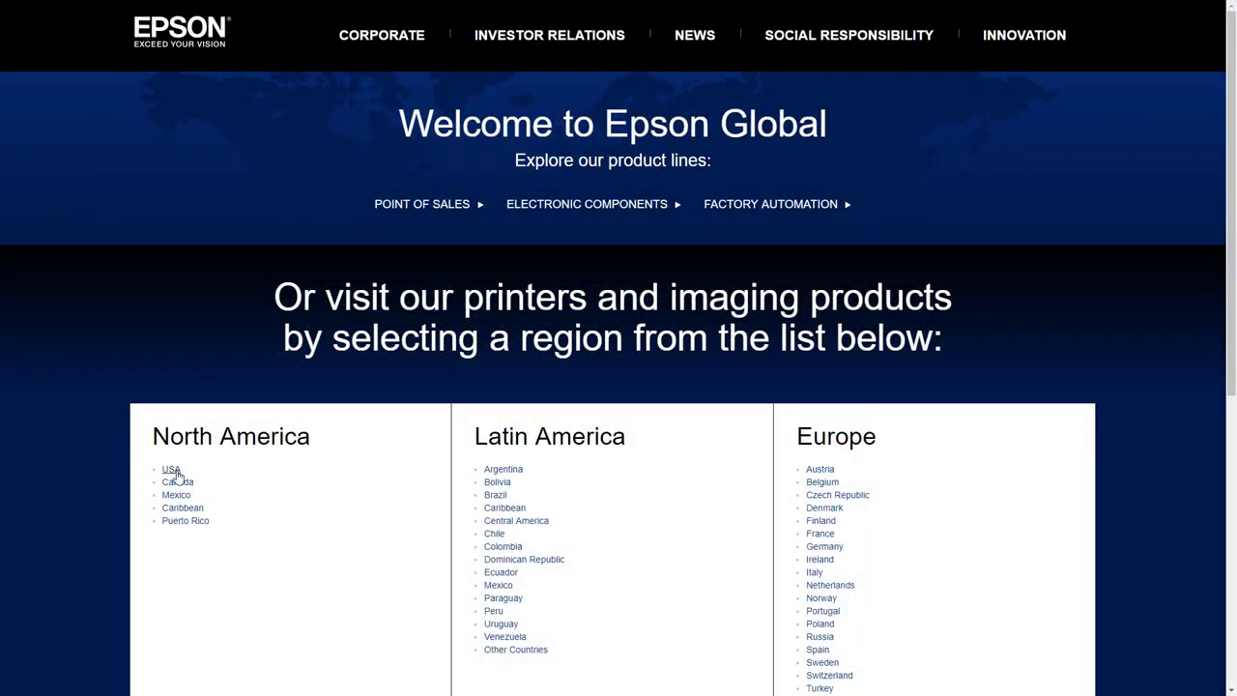
Step: On Epson's USA site, search 'V600' and open the Perfection V600 Photo Scanner support page
left_click(171, 469)
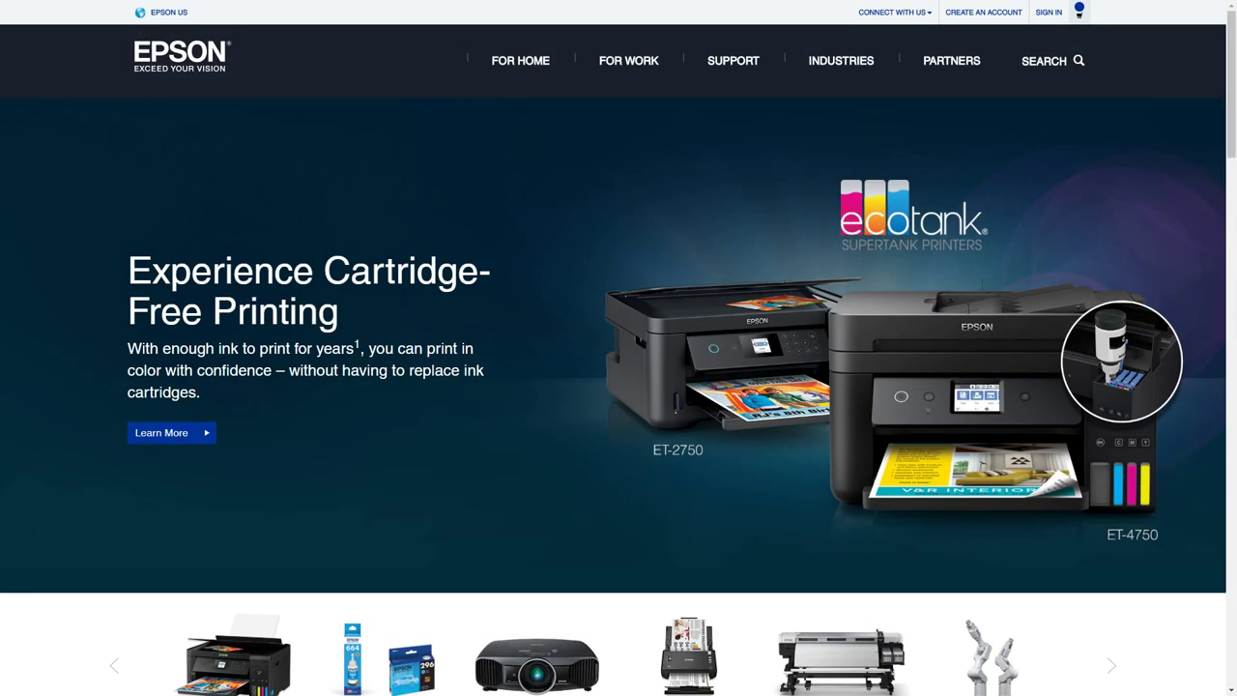
left_click(1055, 69)
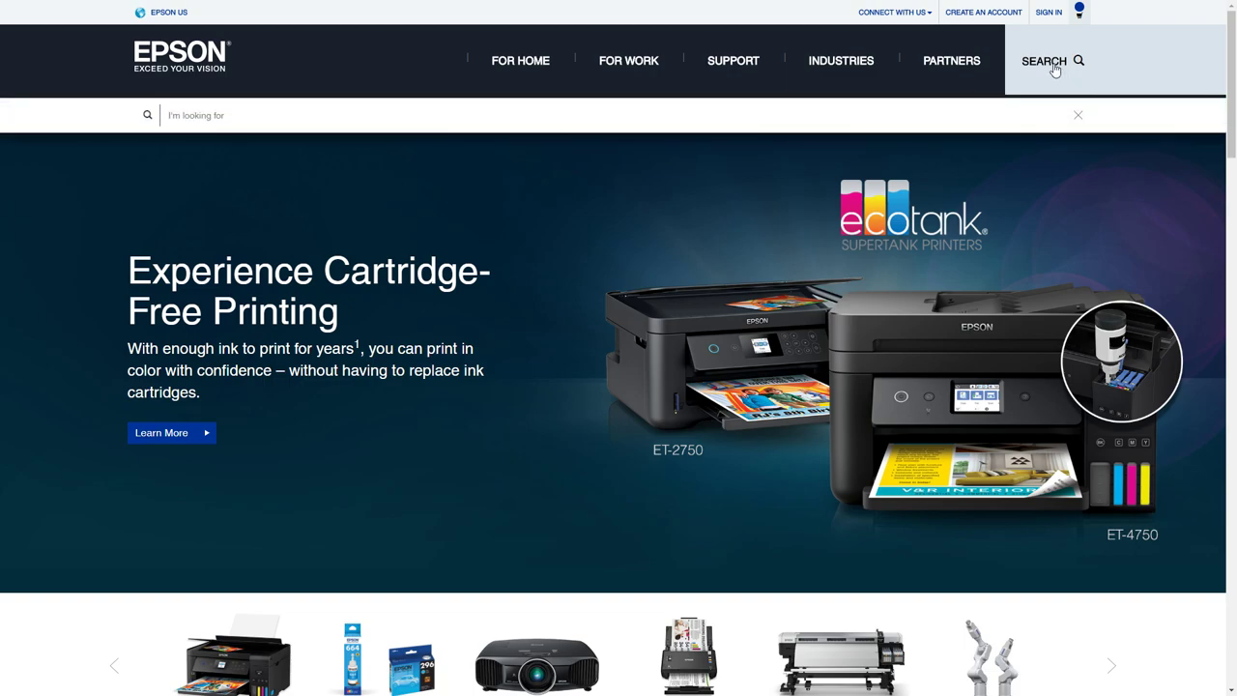
type("V600")
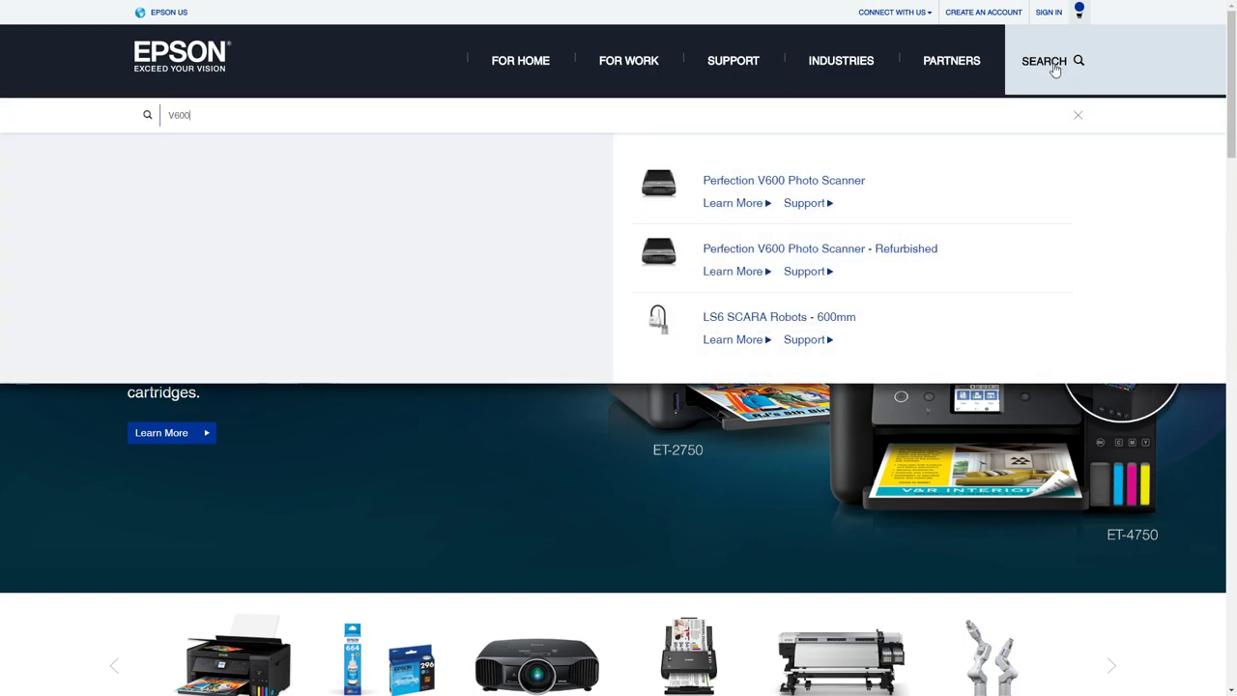
left_click(809, 204)
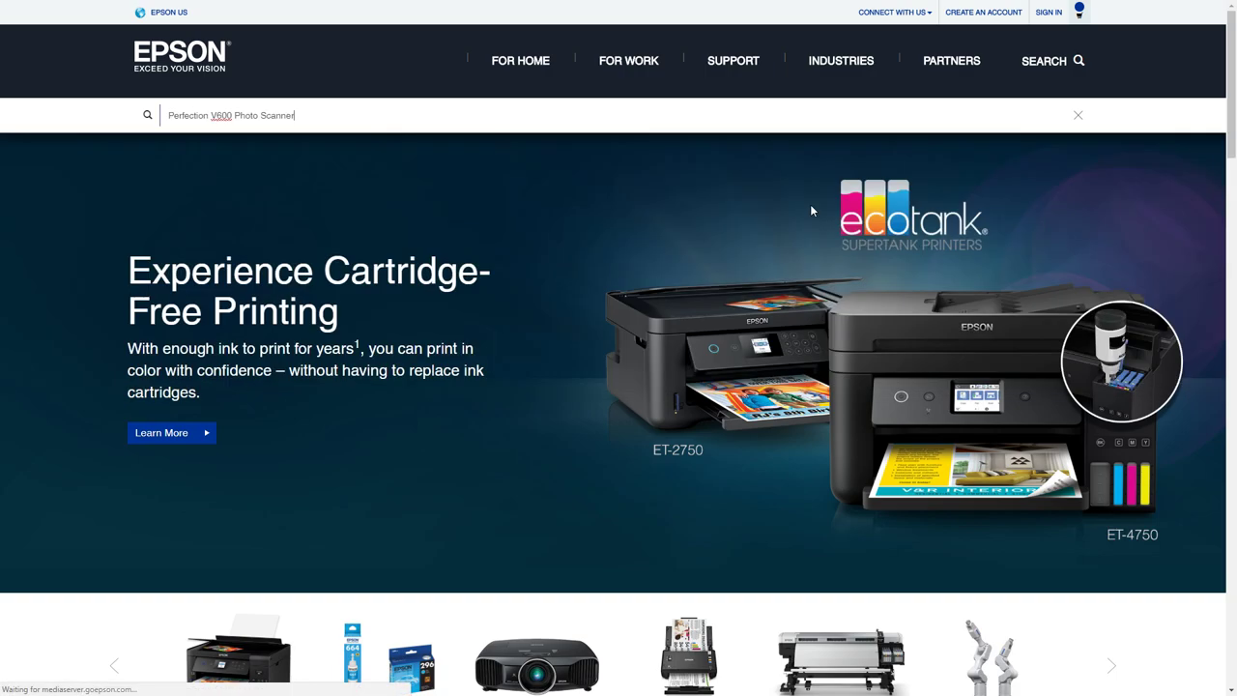
Step: Download the Scanner Driver and EPSON Scan Utility v3.920 installer, epson15563.exe, from Drivers
left_click_drag(1227, 266, 1223, 373)
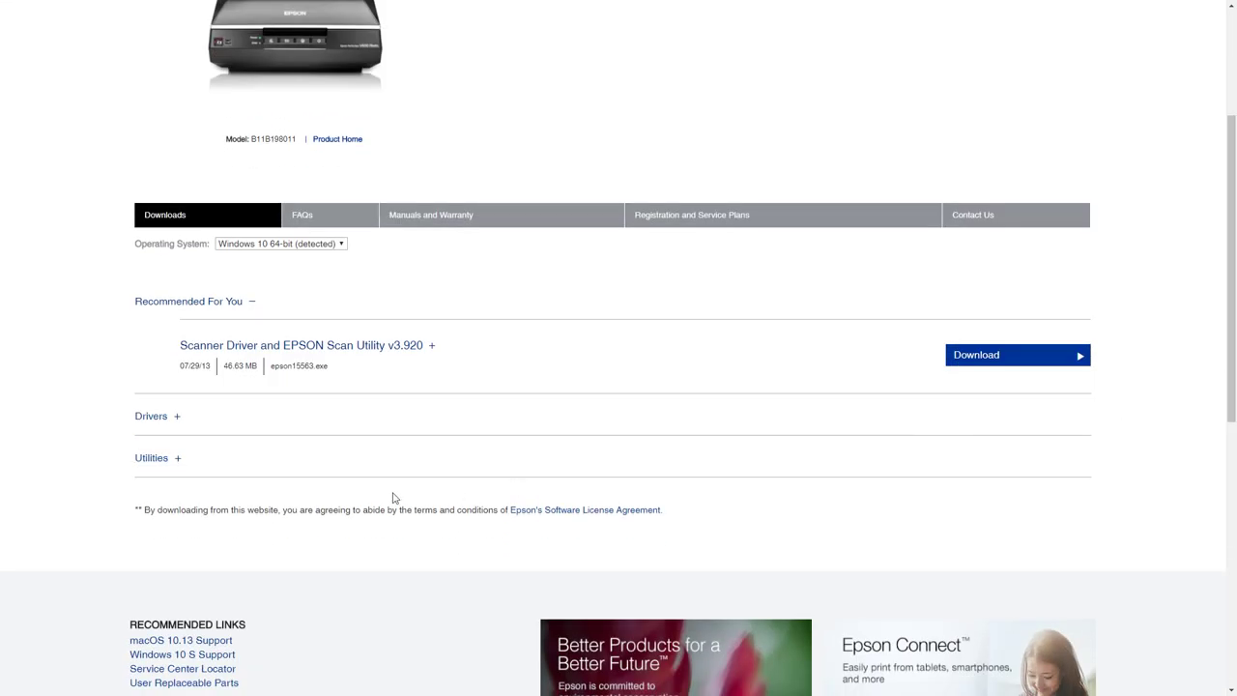
left_click(161, 422)
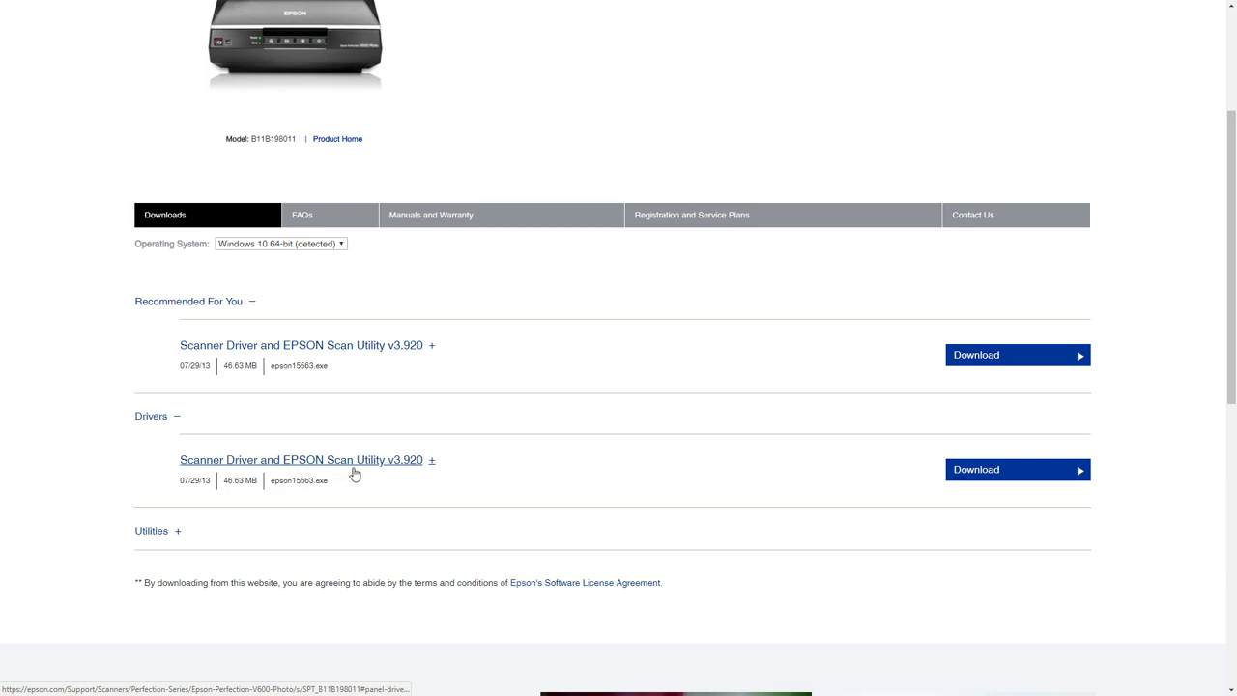
left_click(982, 481)
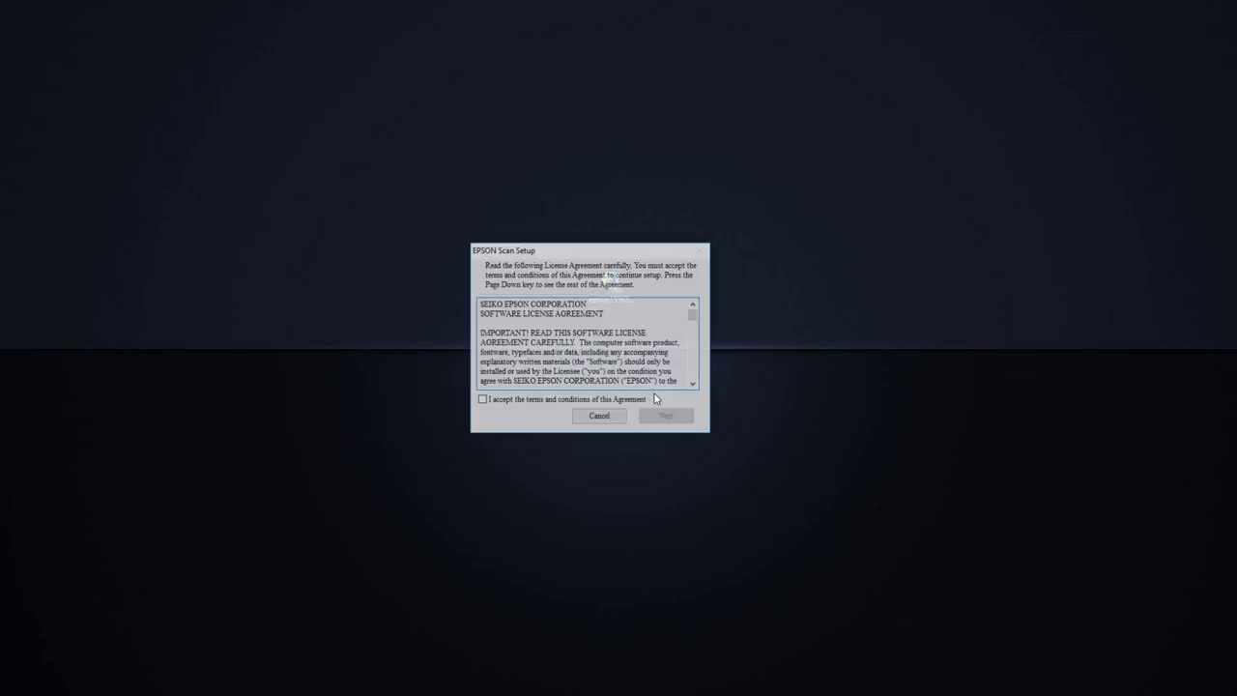
Step: Accept the EPSON Scan license terms and start the installation
left_click(621, 401)
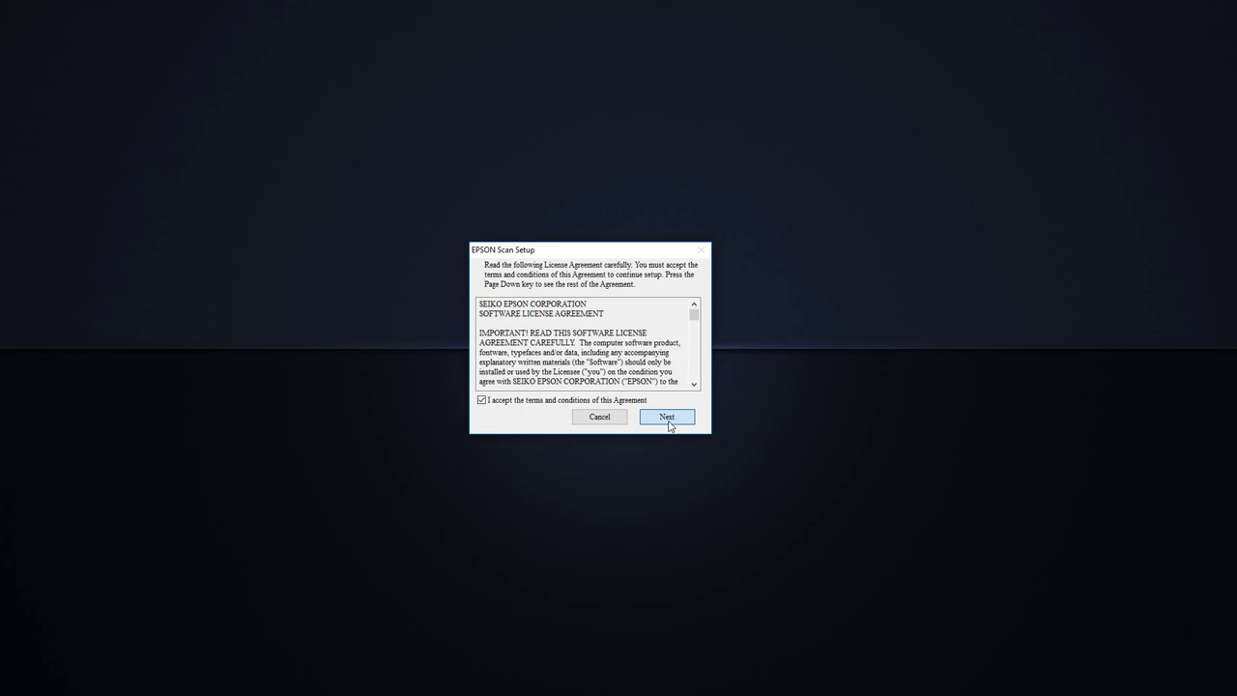
left_click(666, 416)
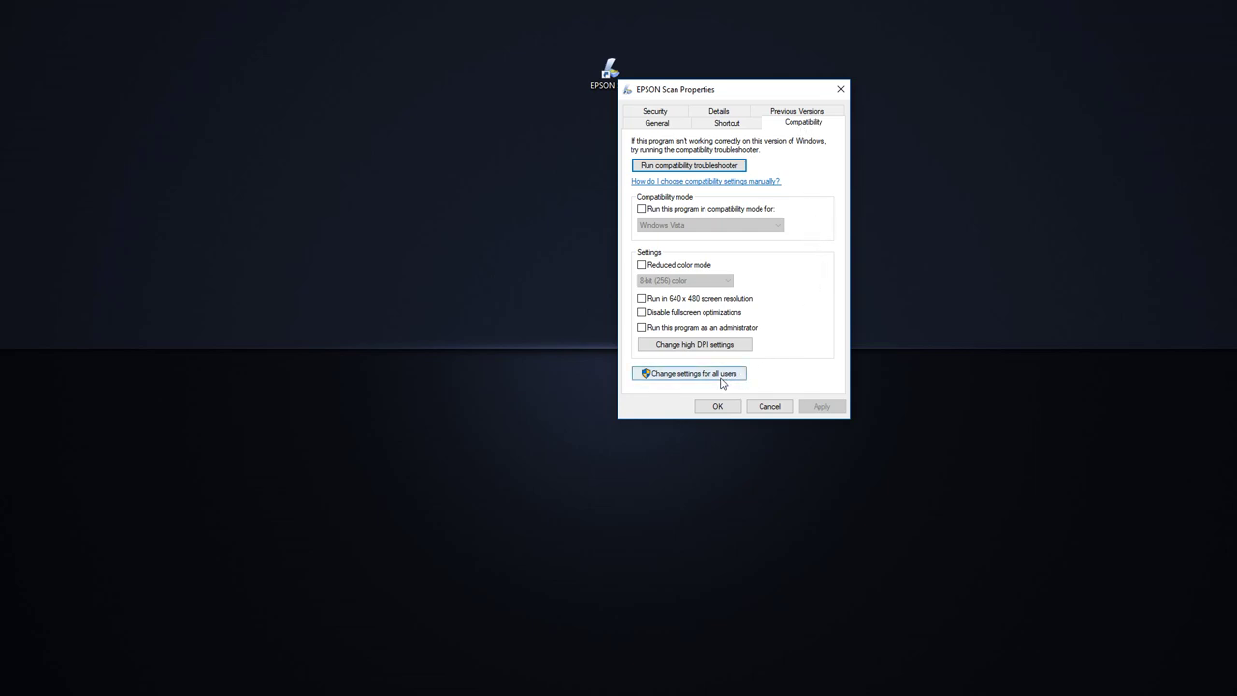
Step: Turn on 'Run this program as an administrator' for all users in EPSON Scan's compatibility settings
left_click(721, 382)
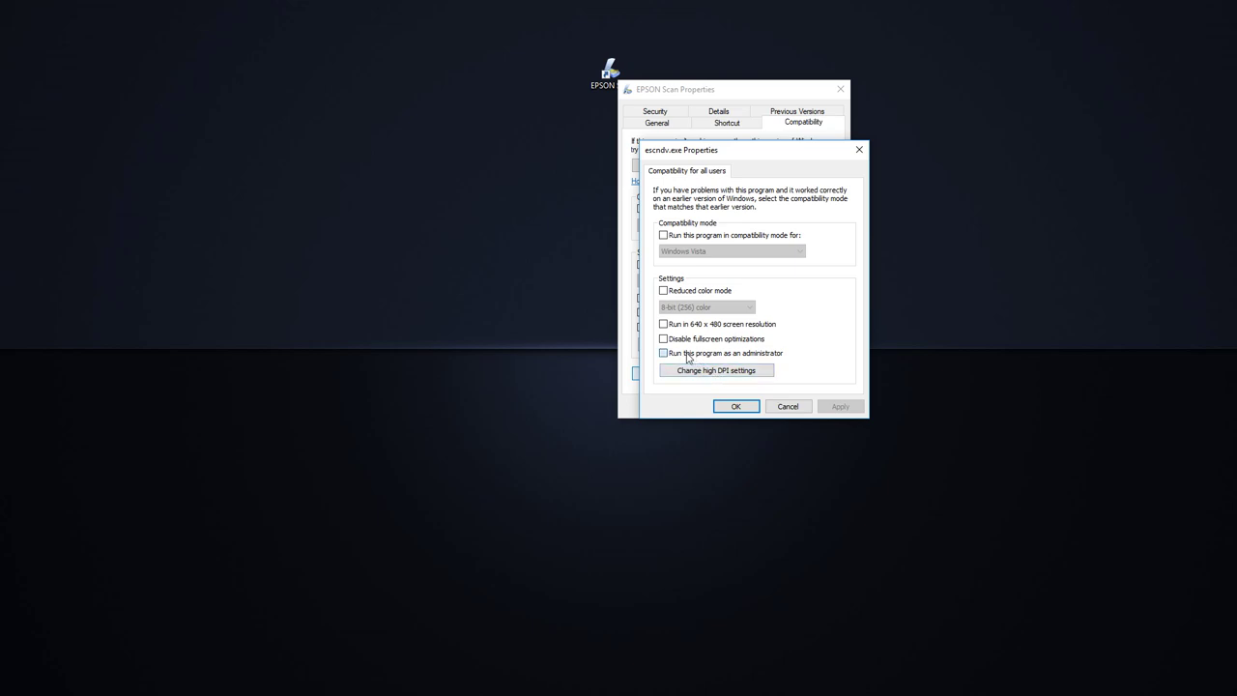
left_click(723, 410)
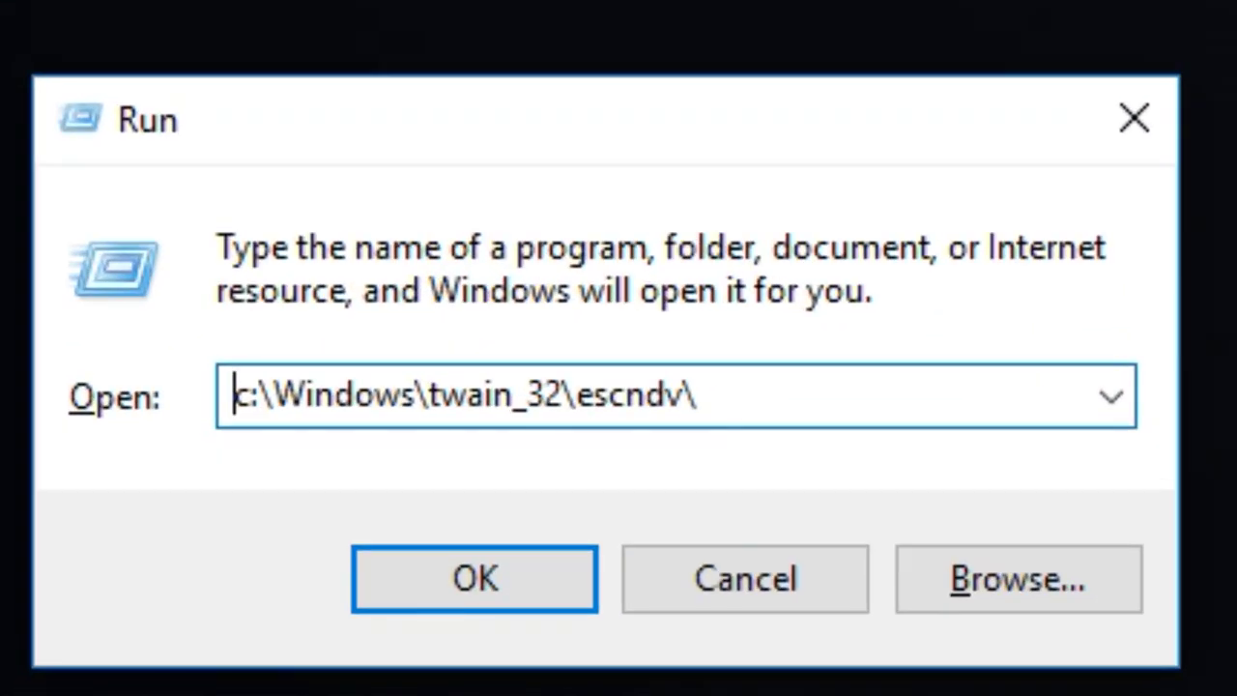
Step: Select the c:\Windows\twain_32\escndv\ path in the Run box's Open field
key("shift+Right")
key("shift+Right")
key("shift+Right")
key("shift+Right")
key("shift+Right")
key("shift+Right")
key("shift+Right")
key("shift+Right")
key("shift+Right")
key("shift+Right")
key("shift+Right")
key("shift+Right")
key("shift+Right")
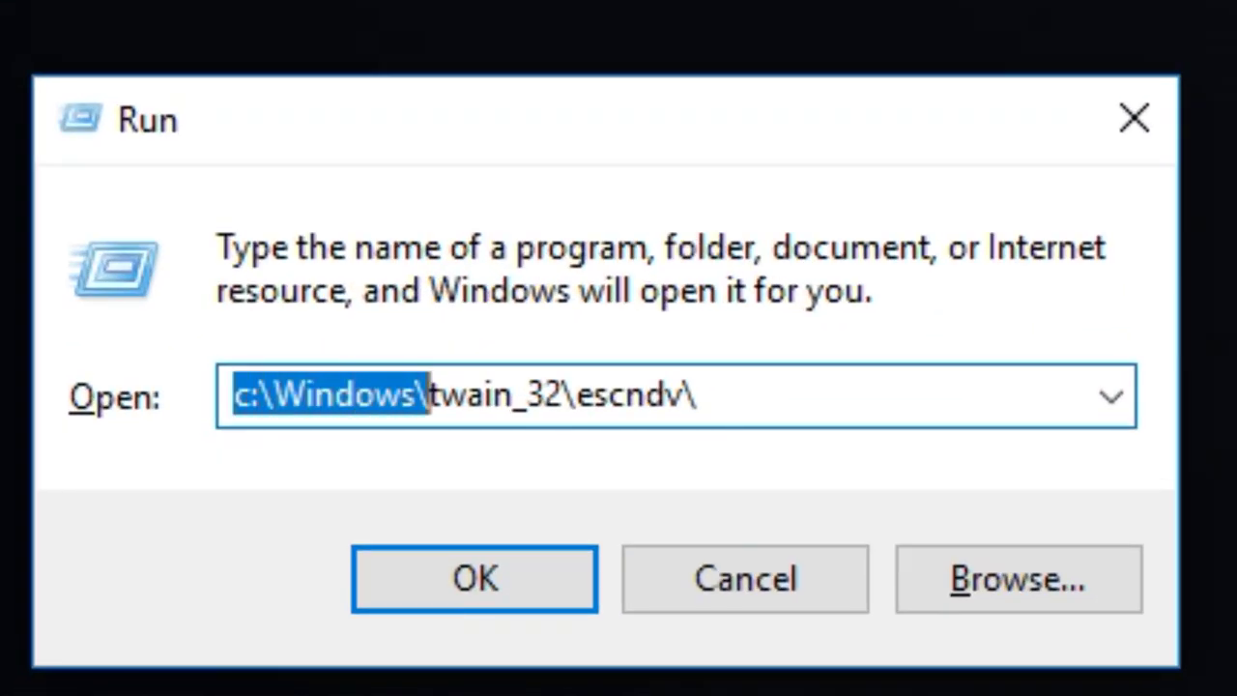
key("shift+Right")
key("shift+Right")
key("shift+Right")
key("shift+Right")
key("shift+Right")
key("shift+Right")
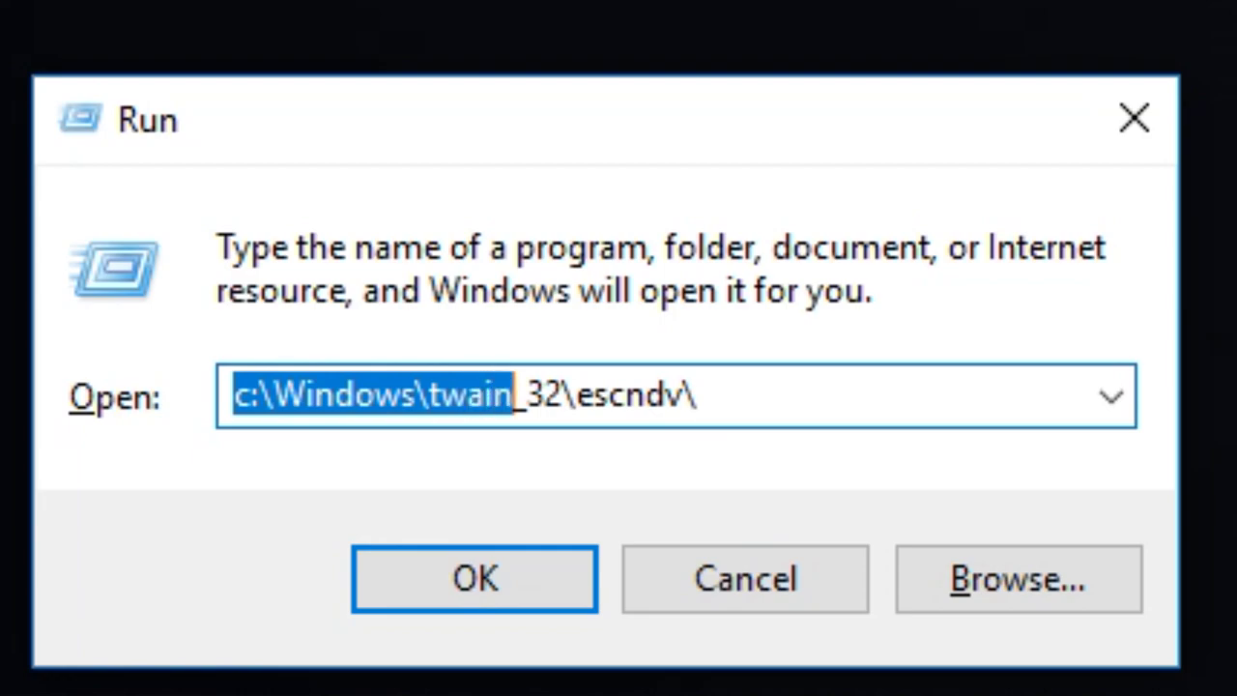
key("shift+Right")
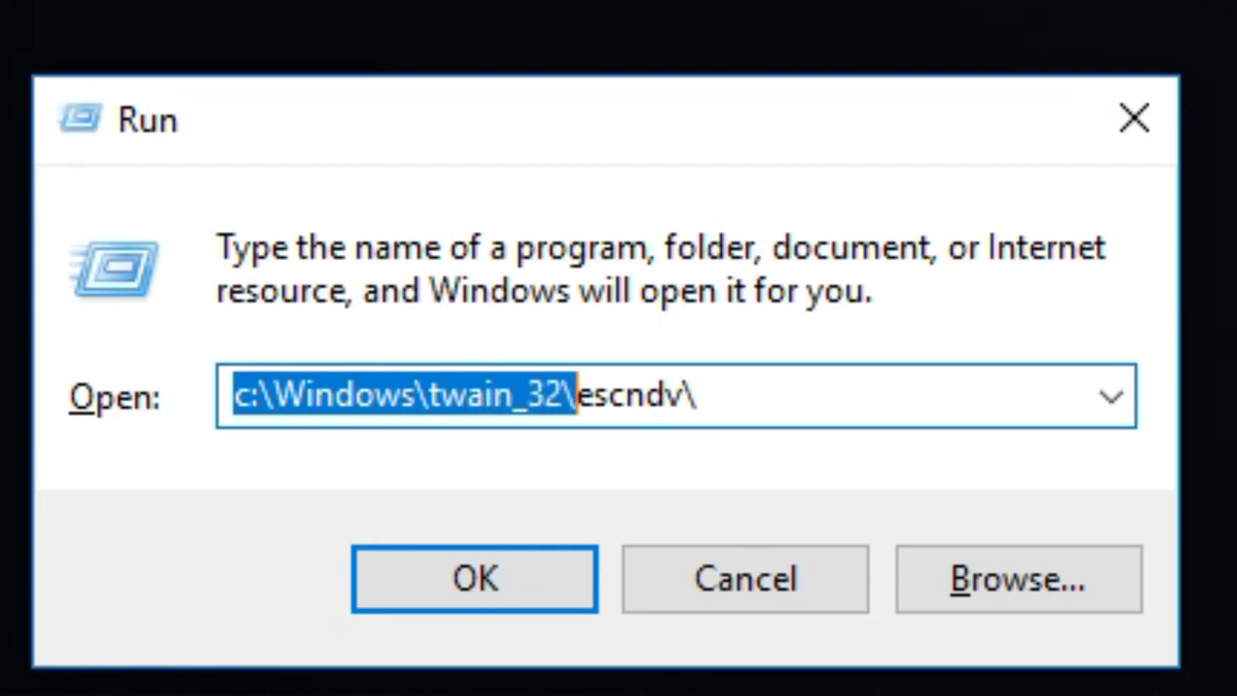
key("shift+Right")
key("shift+Right")
key("shift+Right")
key("shift+Right")
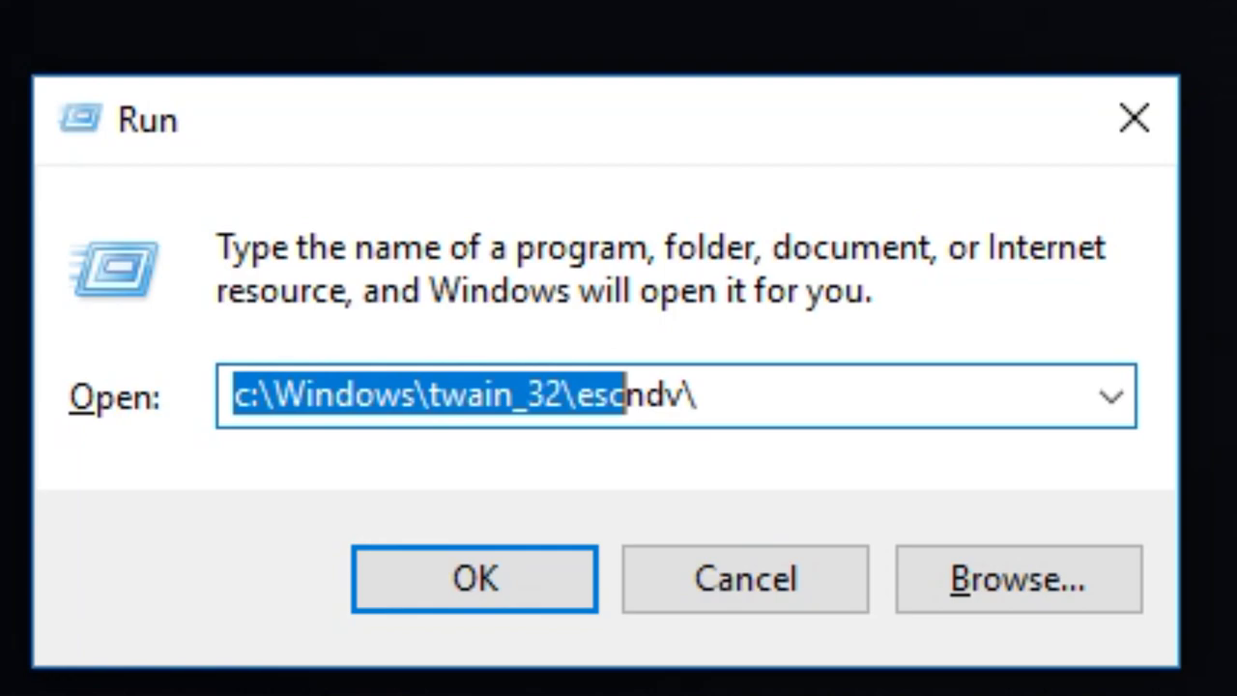
key("shift+Right")
key("shift+Right")
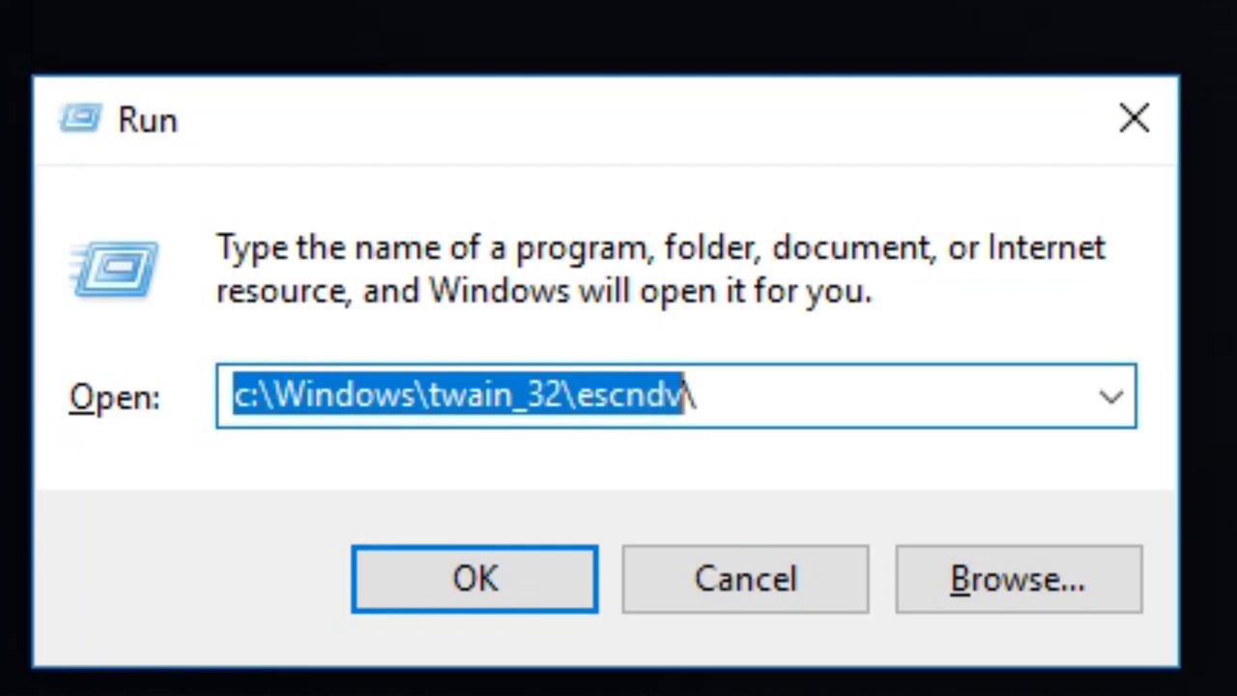
key("shift+Right")
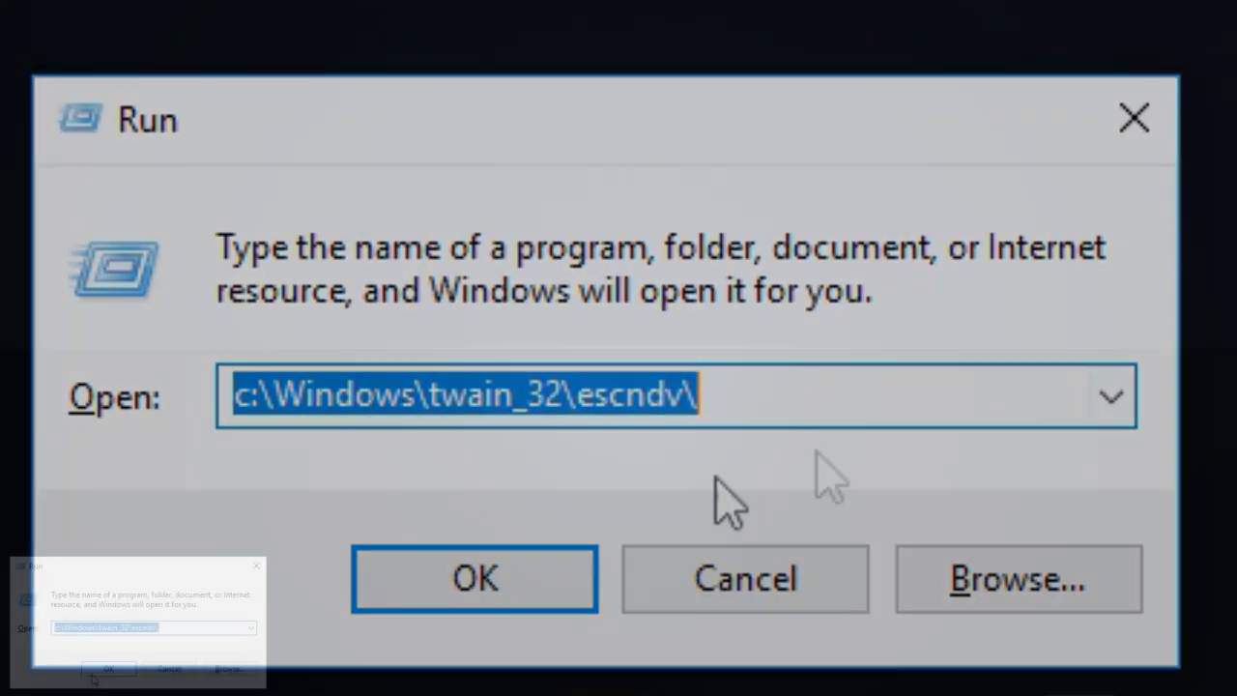
Step: Open the escndv folder and bring up the Properties of escndv.exe
key("Return")
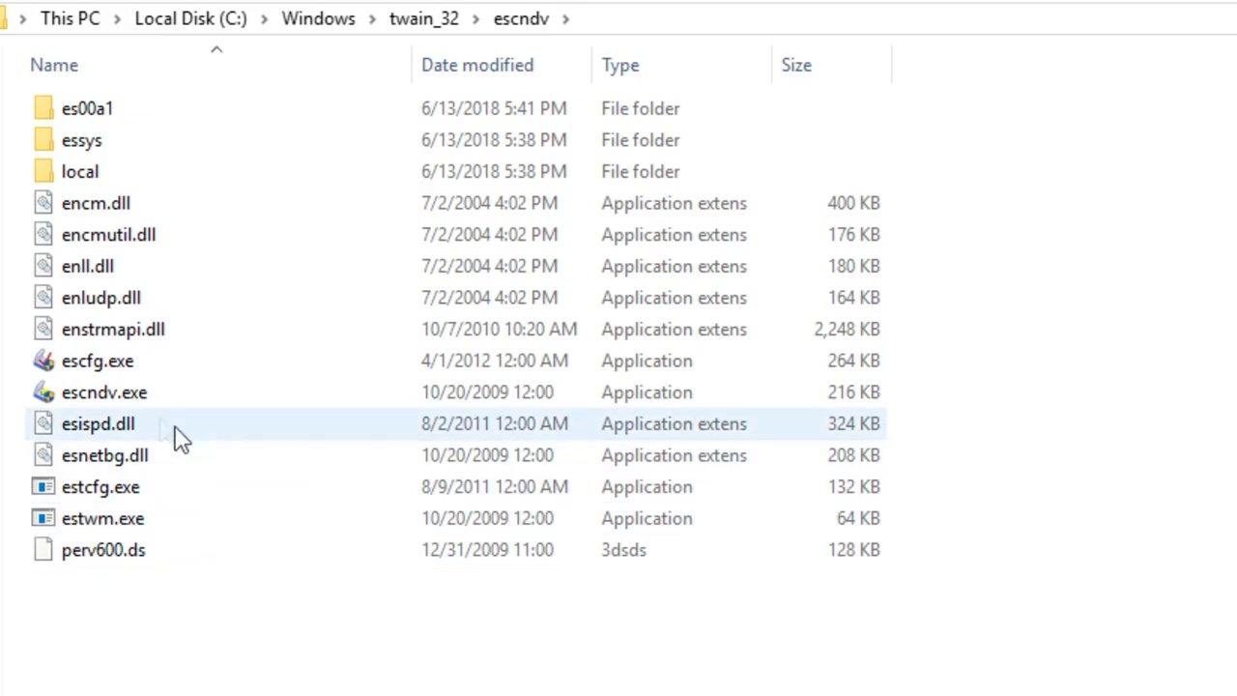
left_click(129, 402)
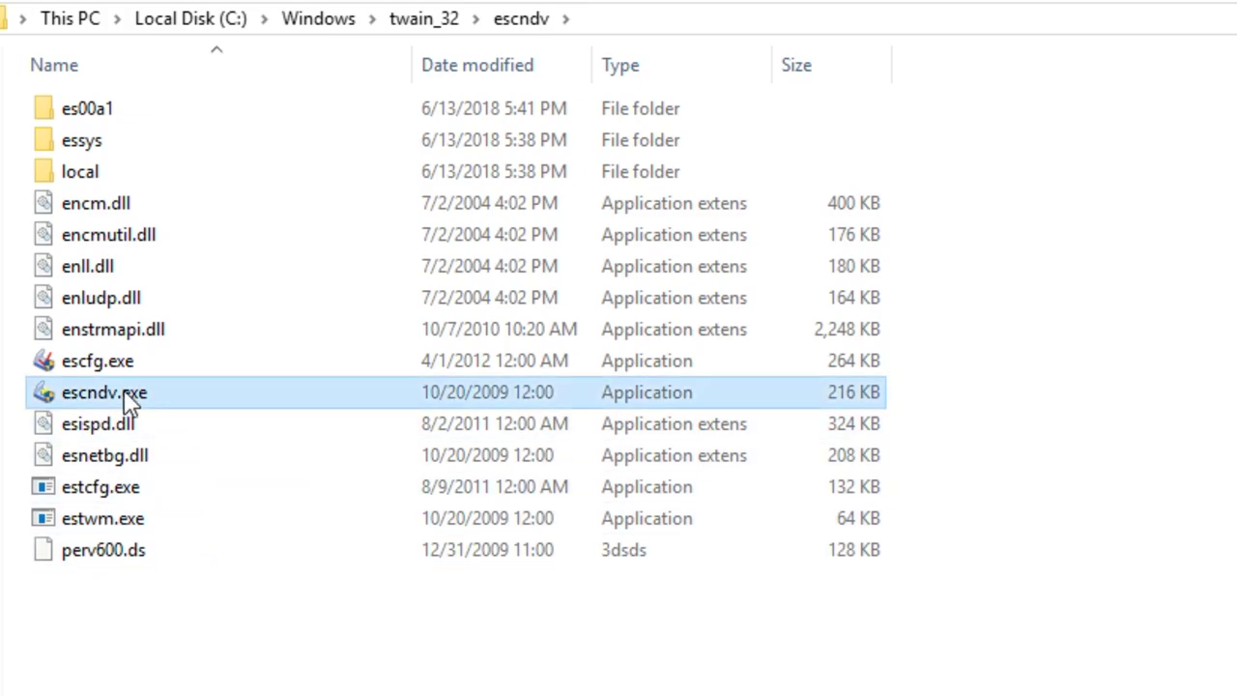
right_click(129, 402)
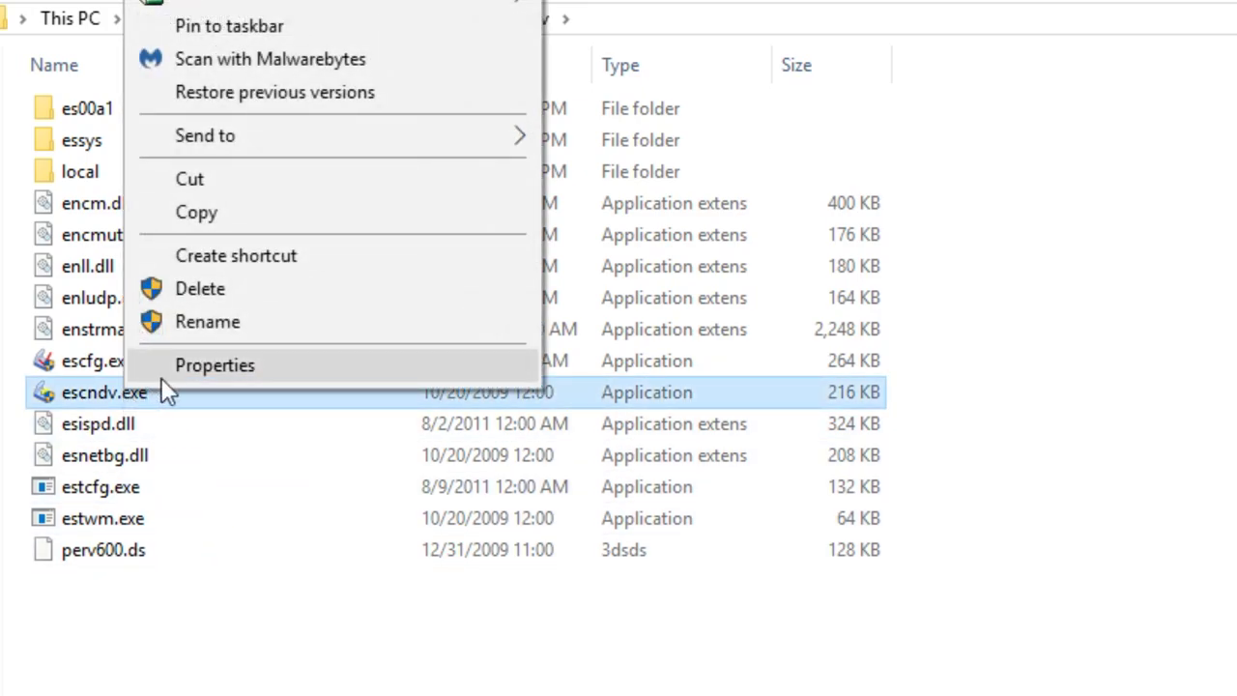
left_click(213, 367)
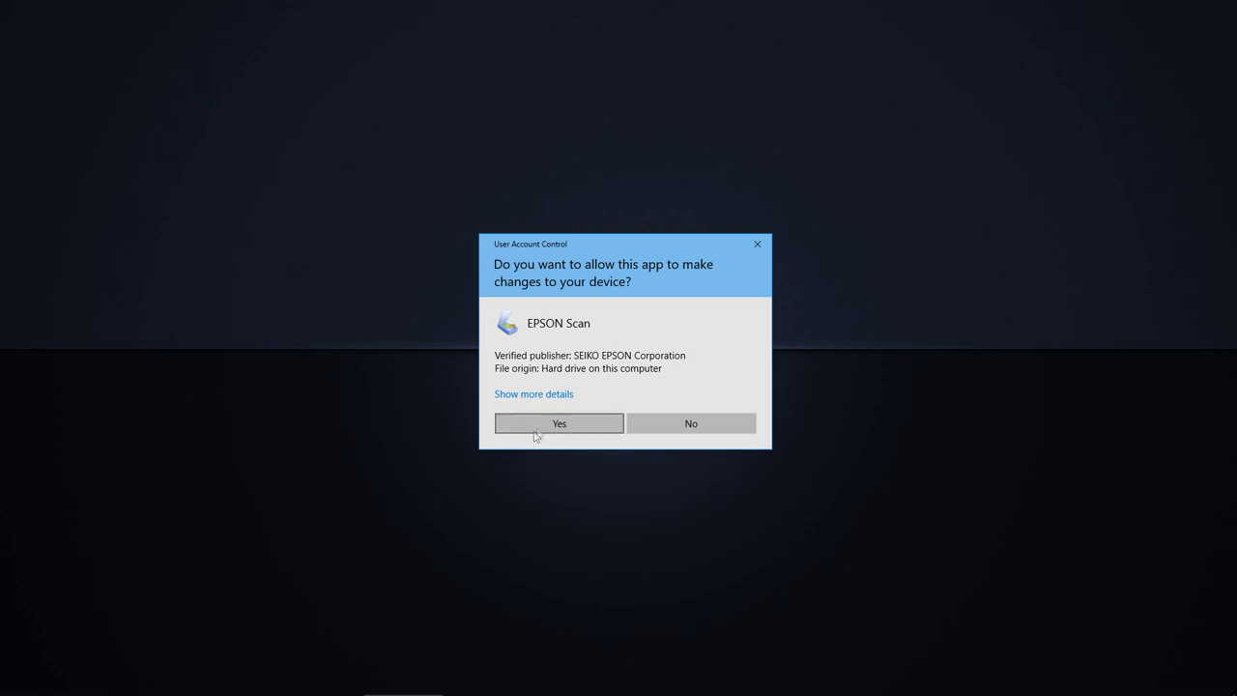
Step: Show more details on the EPSON Scan UAC prompt, revealing C:\Windows\twain_32\escndv\escndv.exe
left_click(570, 397)
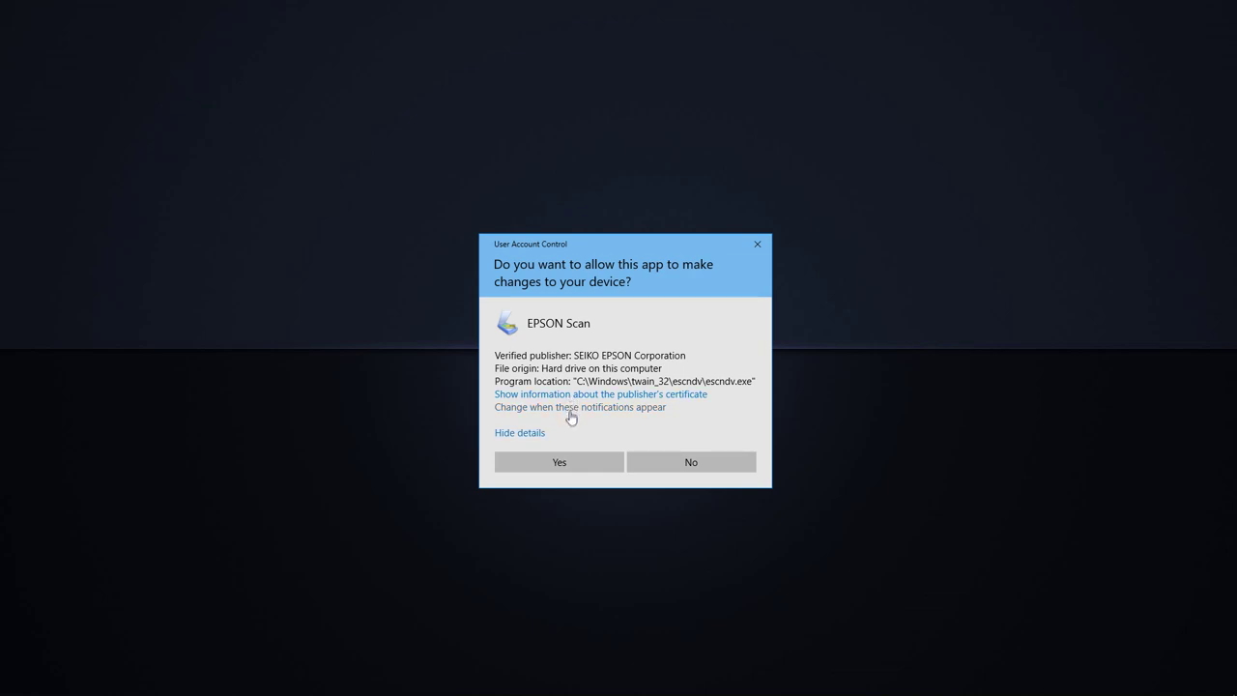
Step: Drag the UAC slider to Never notify, confirm with OK, and approve with Yes
left_click(569, 414)
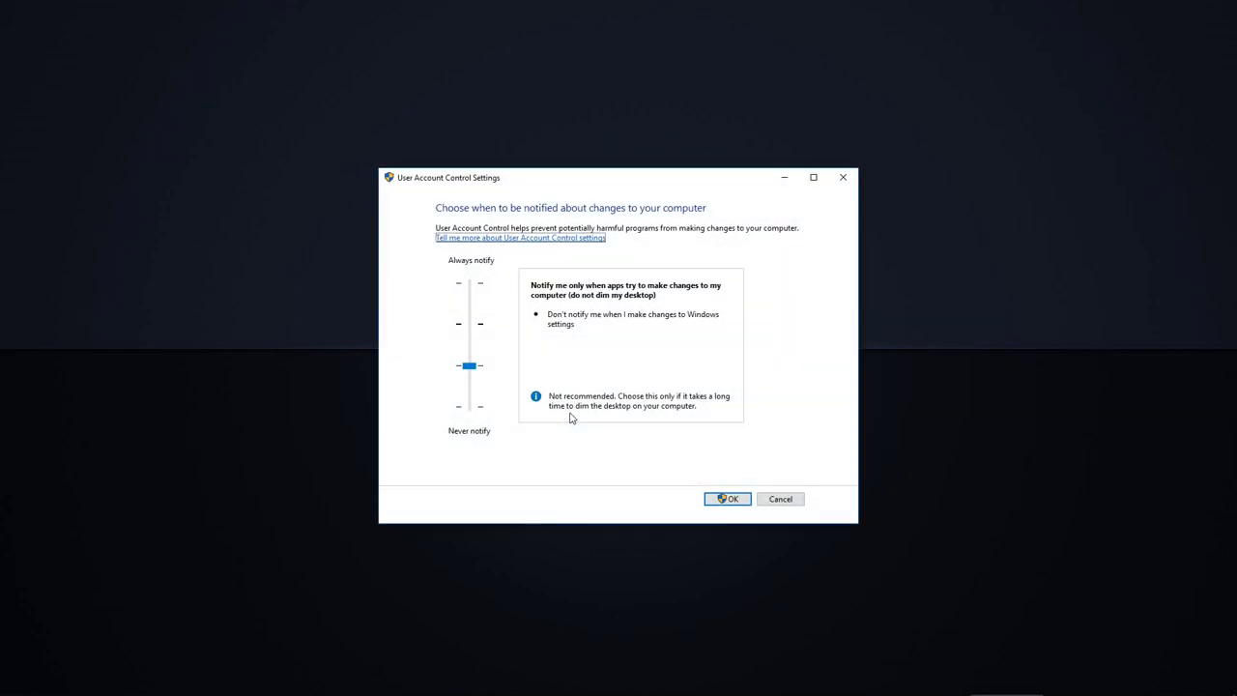
left_click(473, 372)
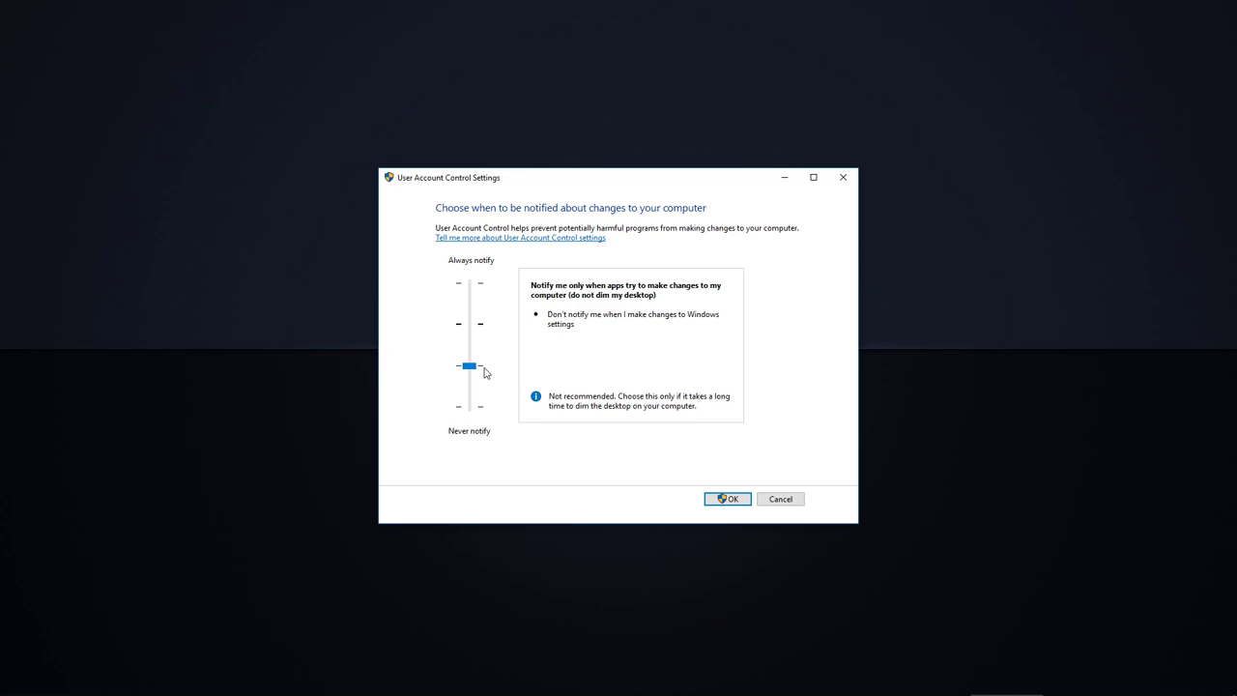
left_click_drag(470, 366, 473, 407)
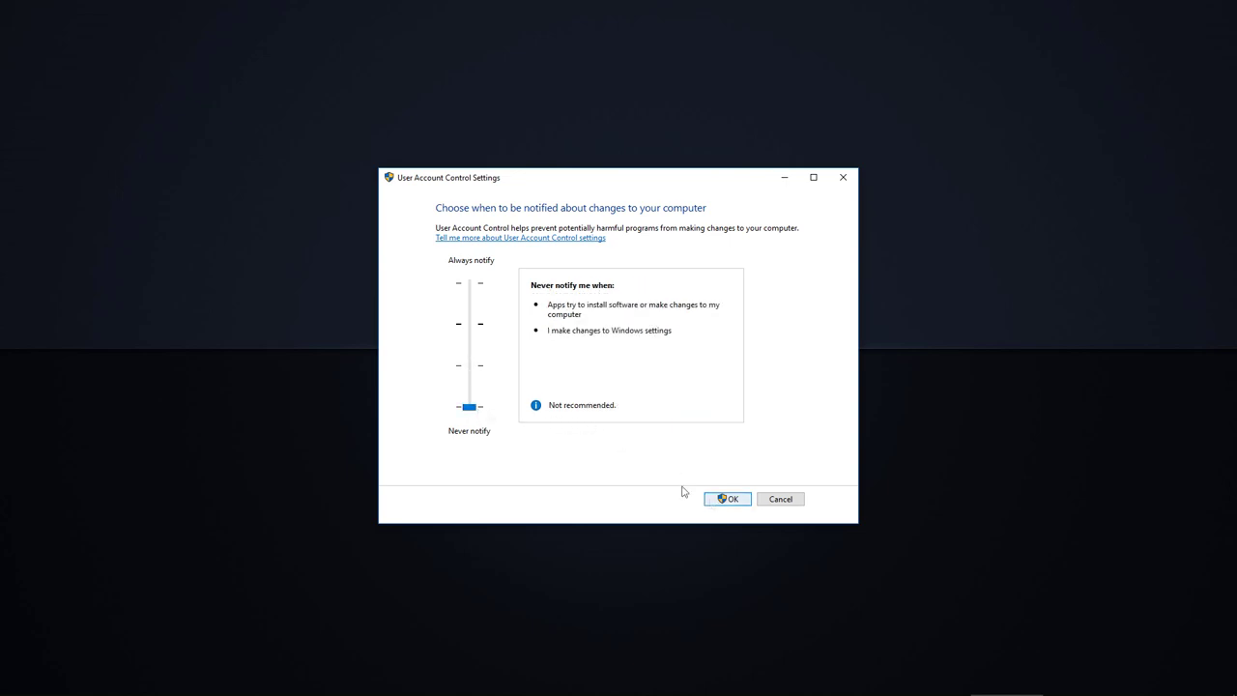
left_click(732, 499)
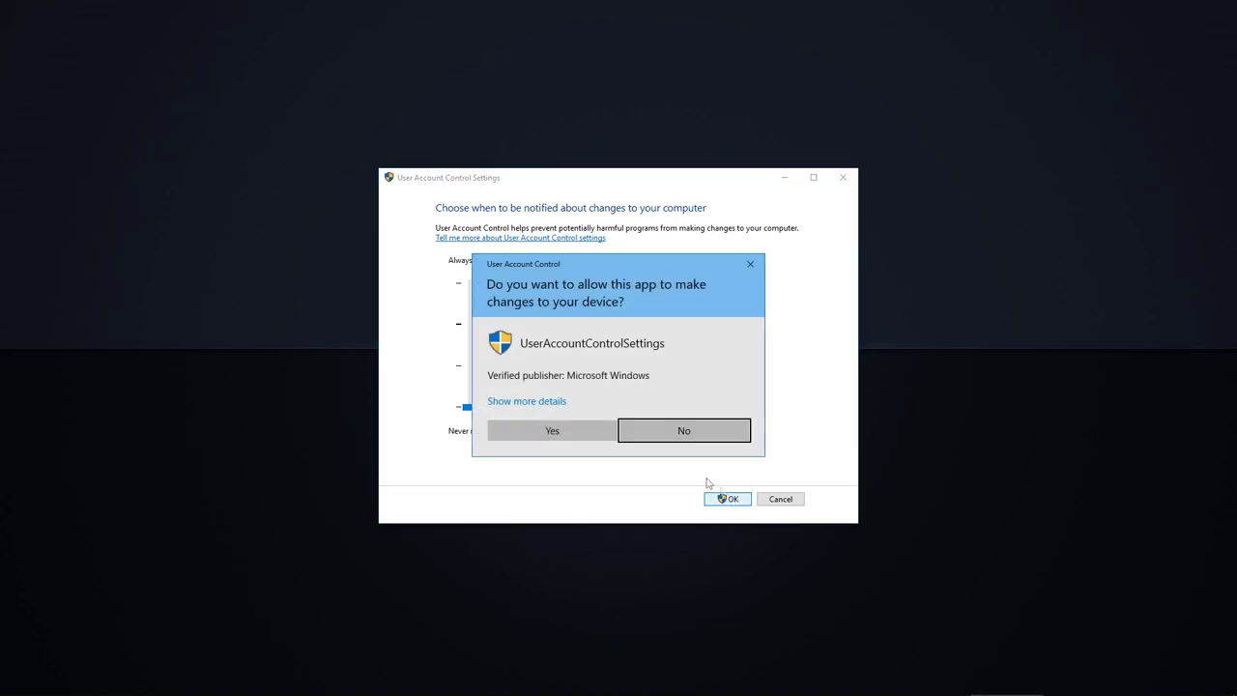
left_click(580, 433)
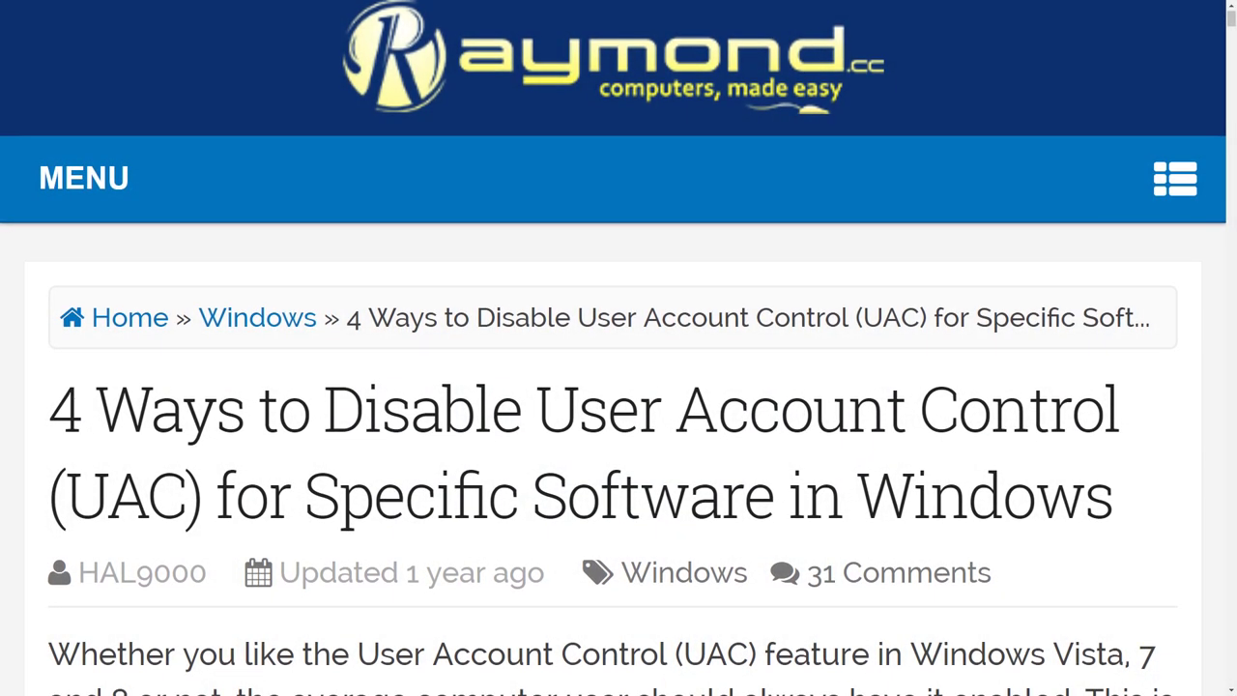
Step: Scroll the raymond.cc article down to the UAC Pass section and its screenshot
scroll(619, 387, "down", 3)
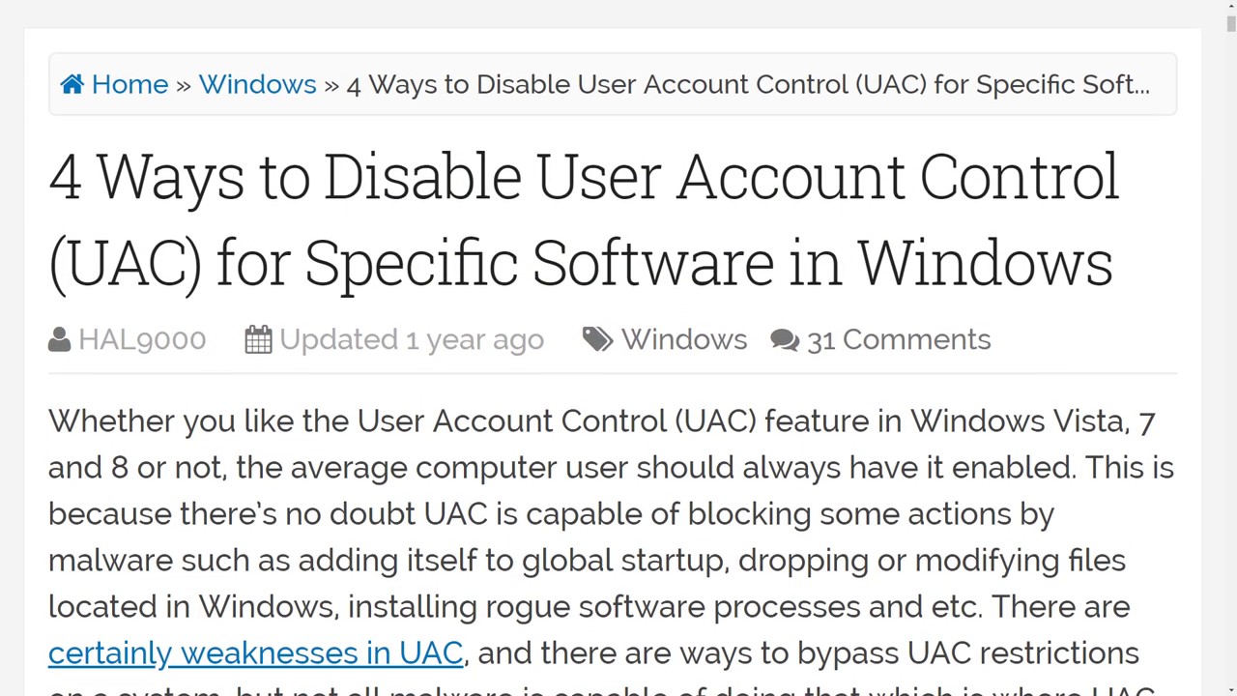
scroll(619, 387, "down", 5)
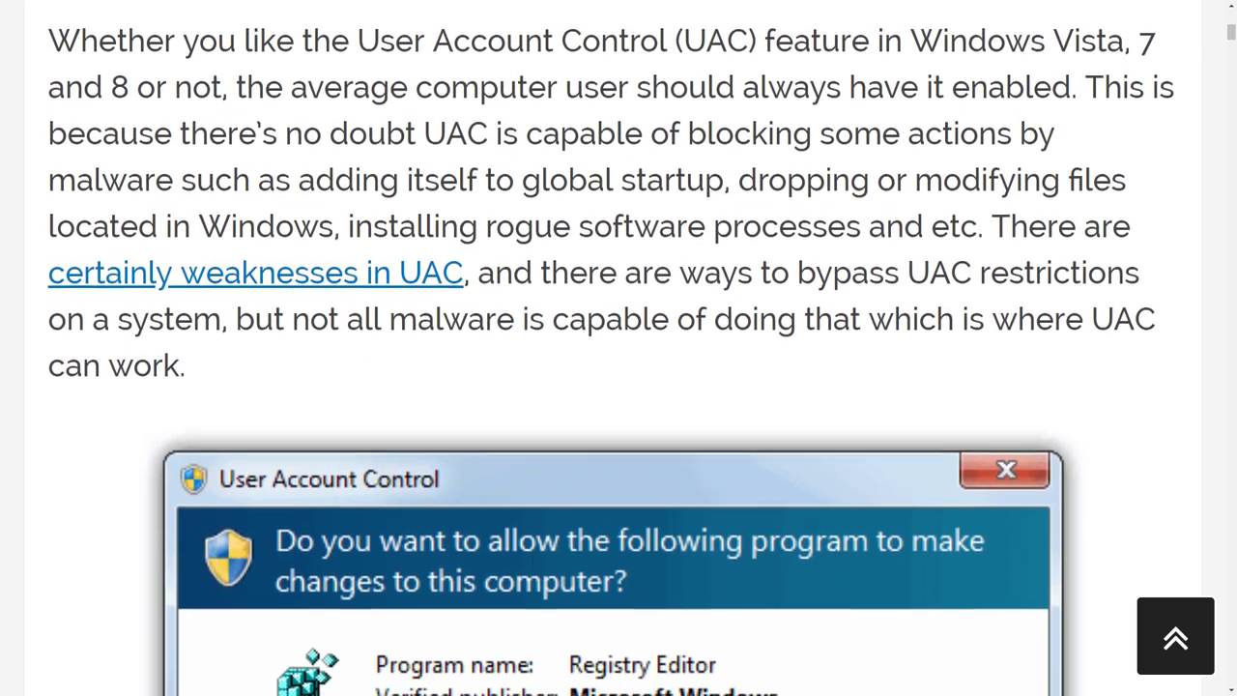
scroll(619, 387, "down", 5)
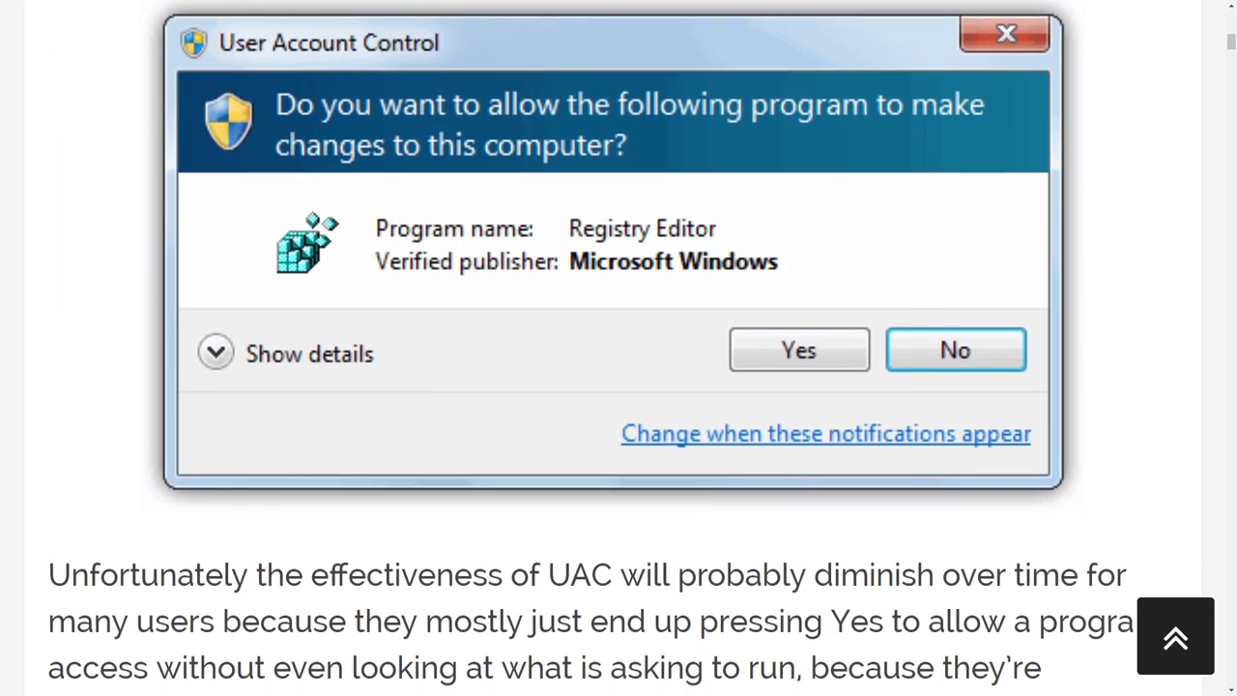
scroll(618, 386, "down", 5)
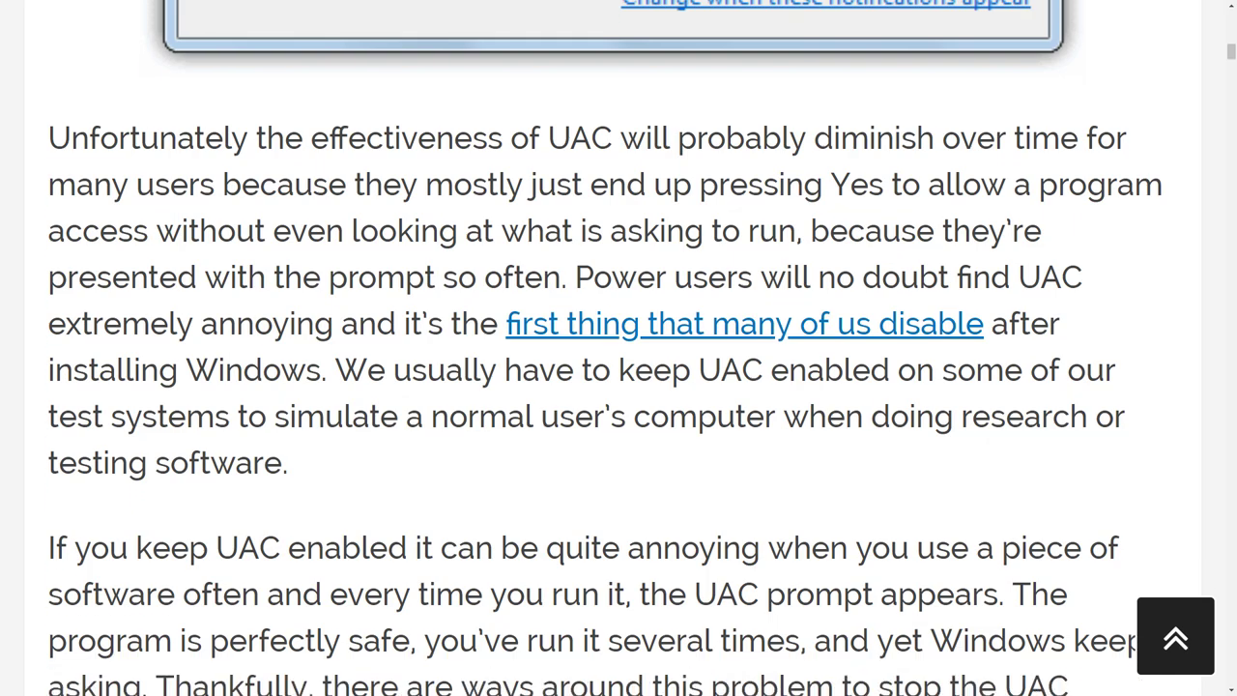
scroll(618, 387, "down", 5)
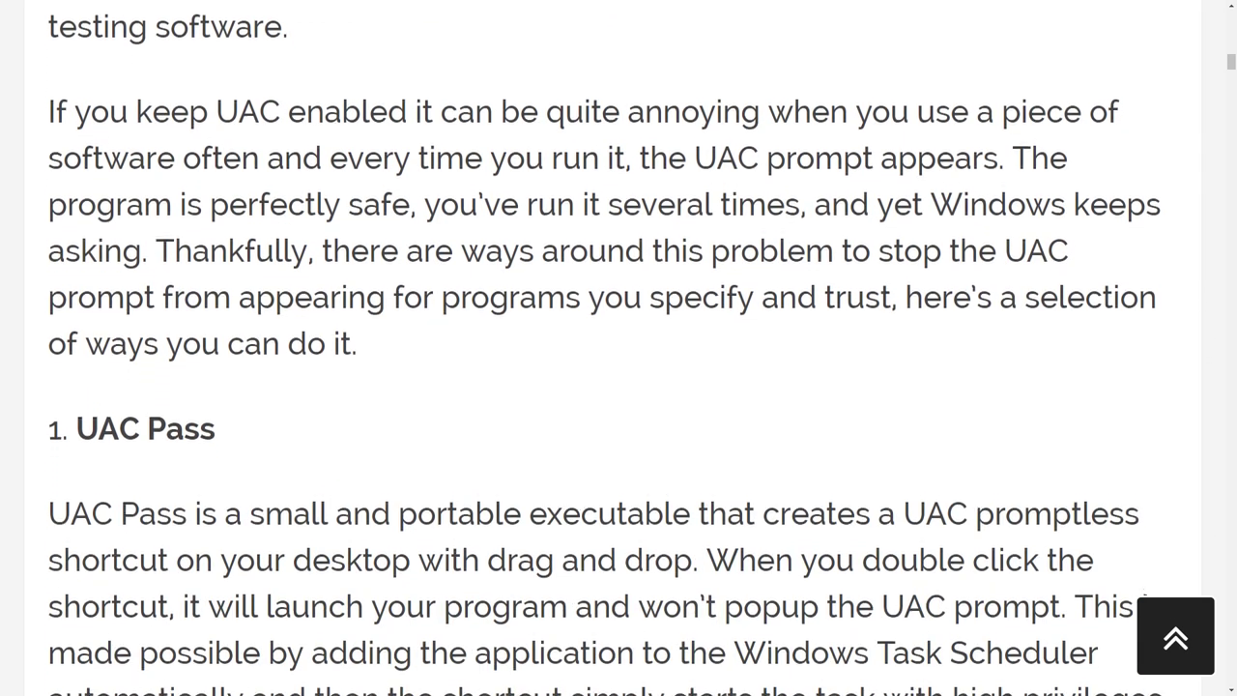
scroll(619, 387, "down", 5)
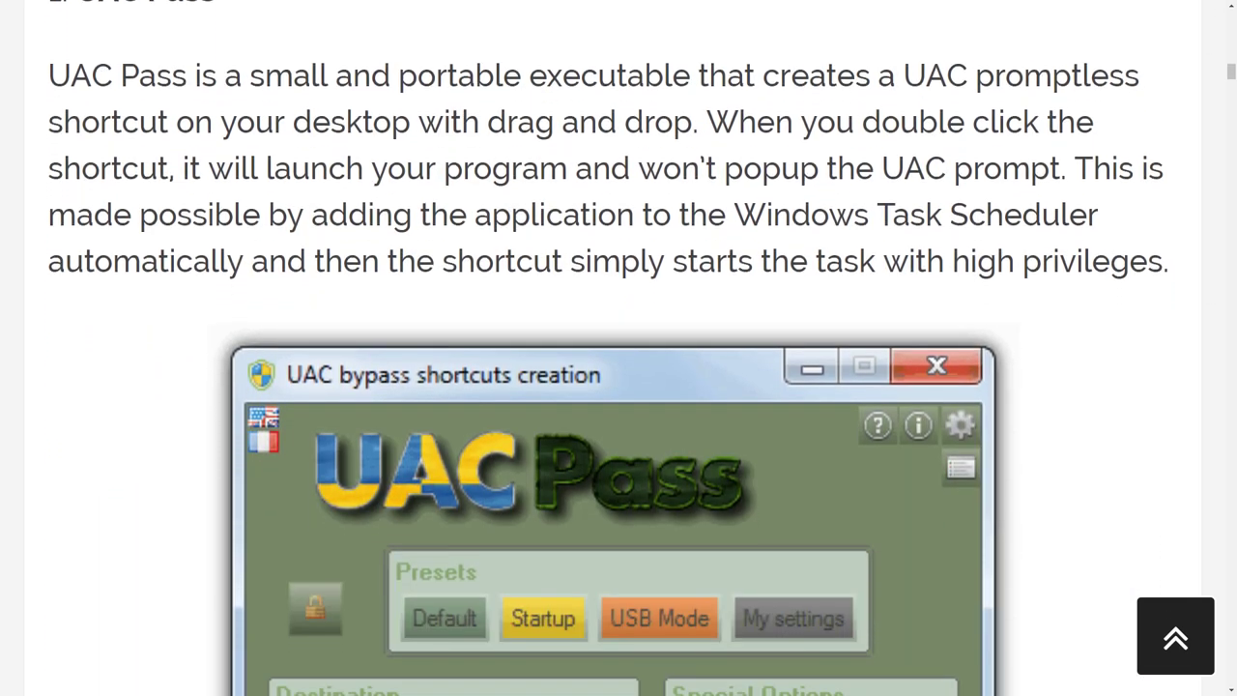
scroll(619, 387, "down", 1)
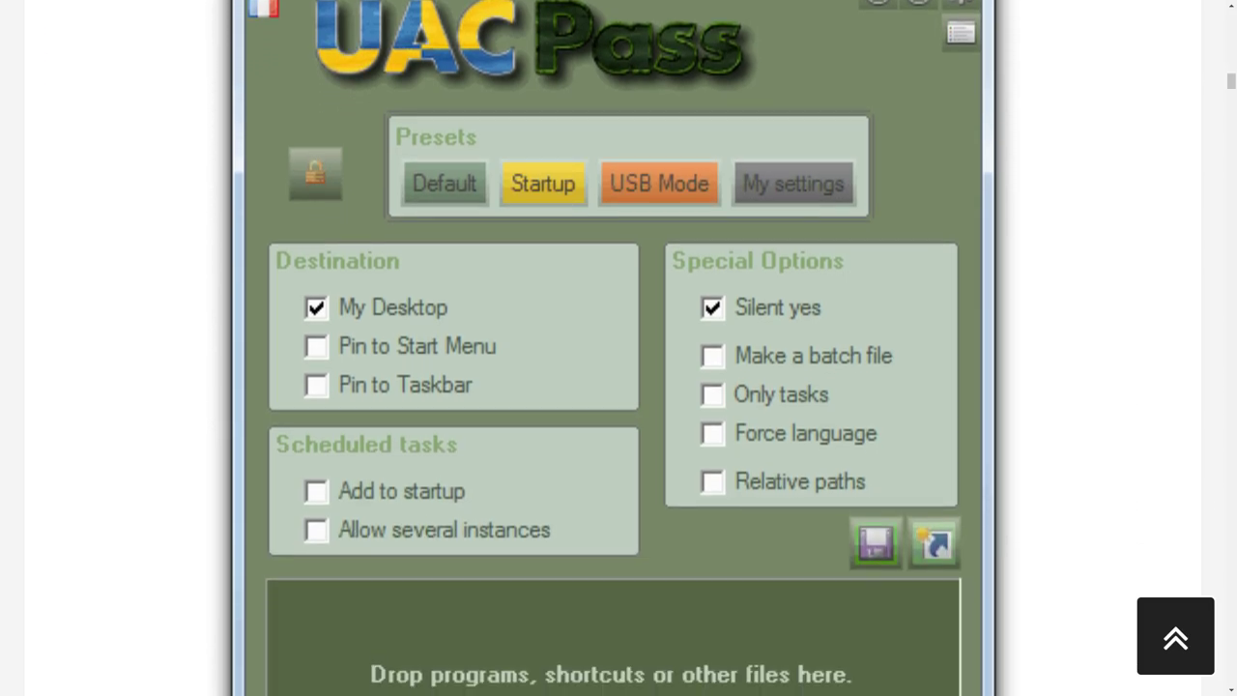